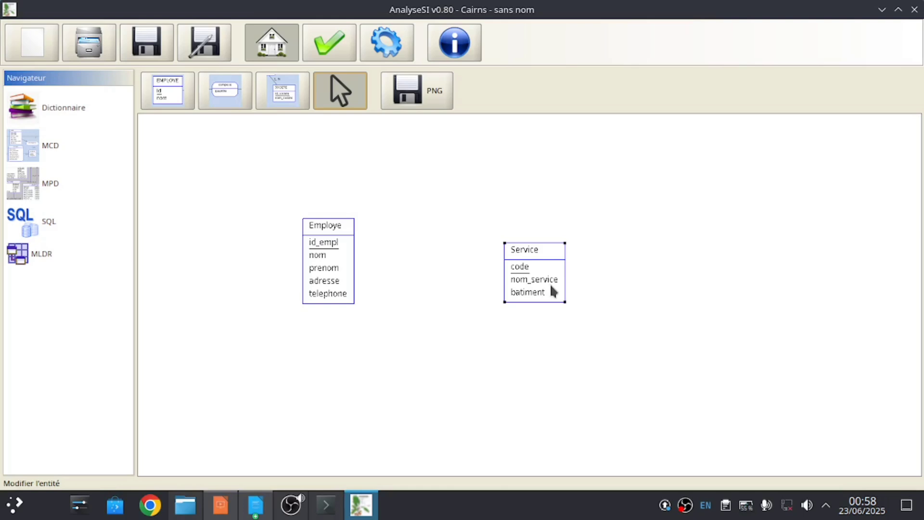
# Step: Consult slide 5 of the Impress presentation about the rooms of each service, then return to the AnalyseSI diagram
pyautogui.click(881, 10)
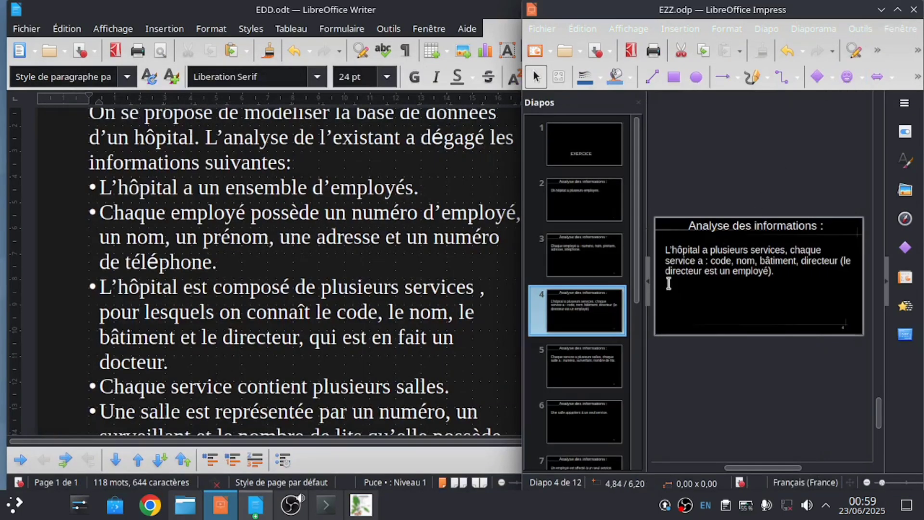
pyautogui.click(579, 356)
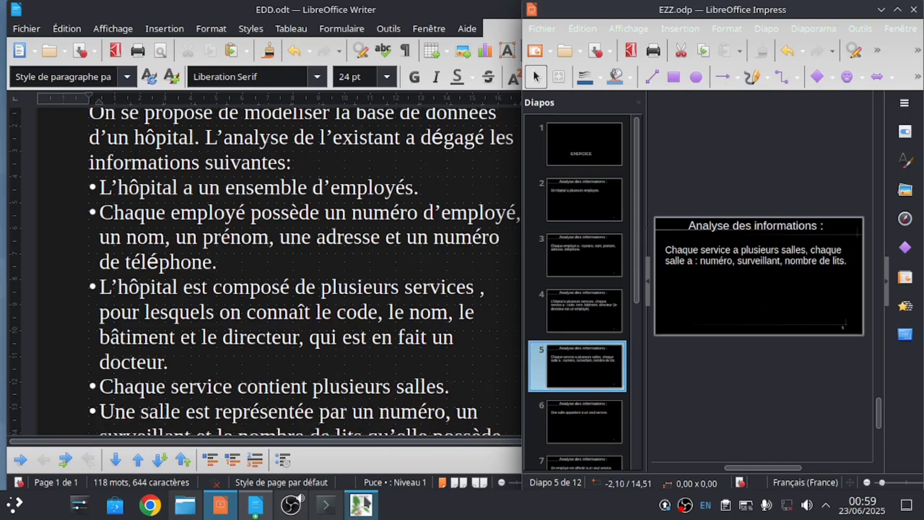
pyautogui.click(366, 513)
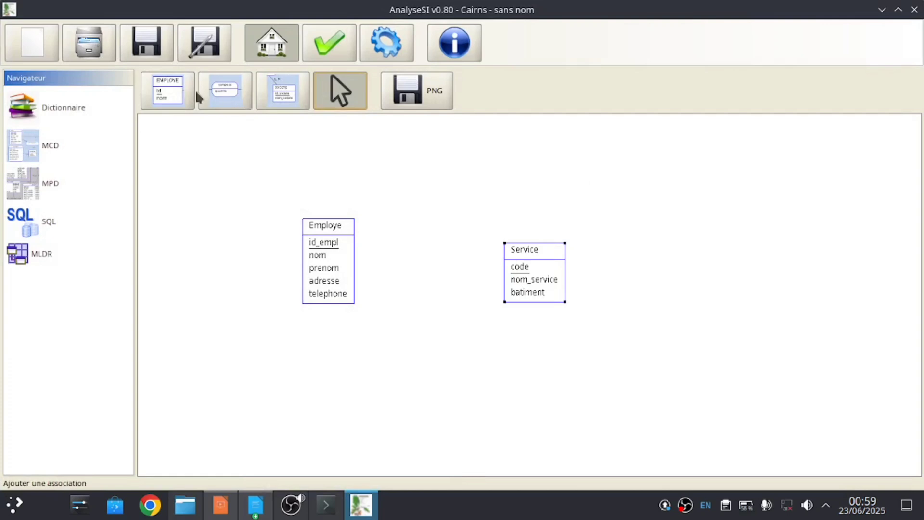
# Step: Add a new entity beside the Service entity in the MCD and name it Salle
pyautogui.click(168, 94)
pyautogui.click(719, 265)
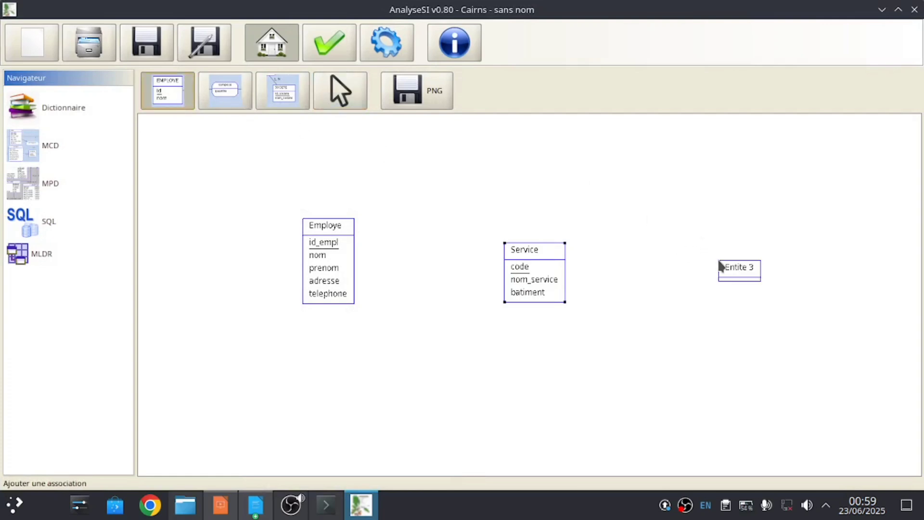
pyautogui.rightClick(739, 268)
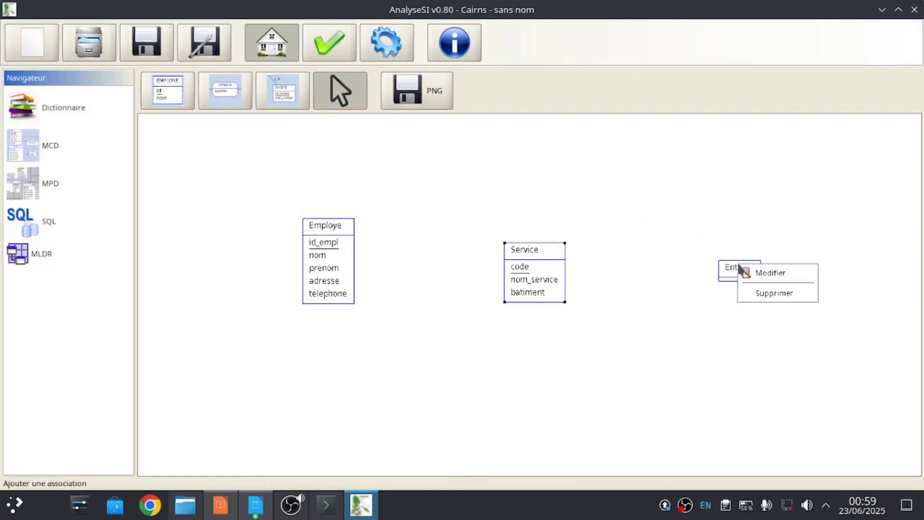
pyautogui.click(764, 271)
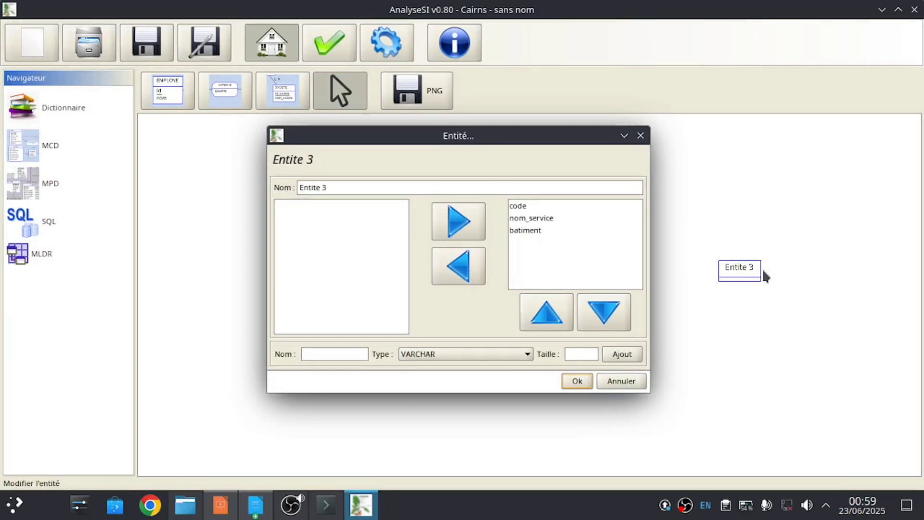
pyautogui.click(347, 188)
pyautogui.hotkey('ctrl', 'a')
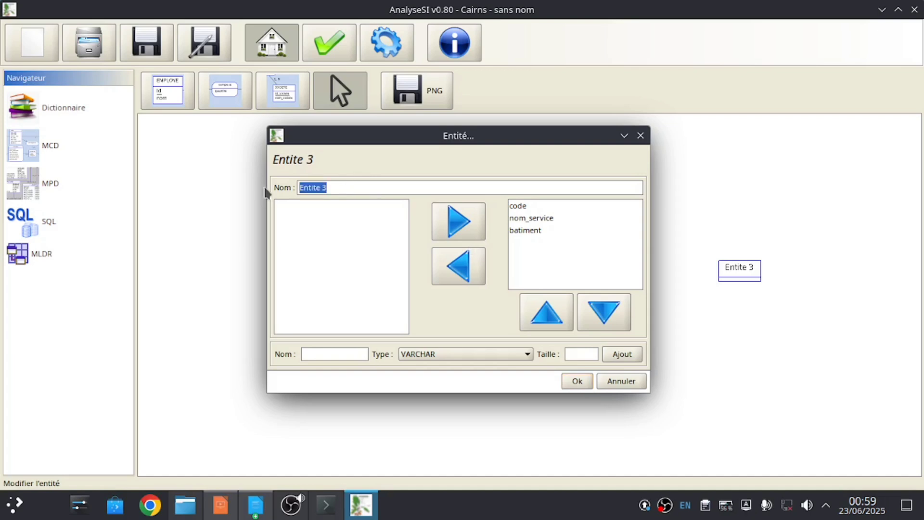
pyautogui.write('Salle')
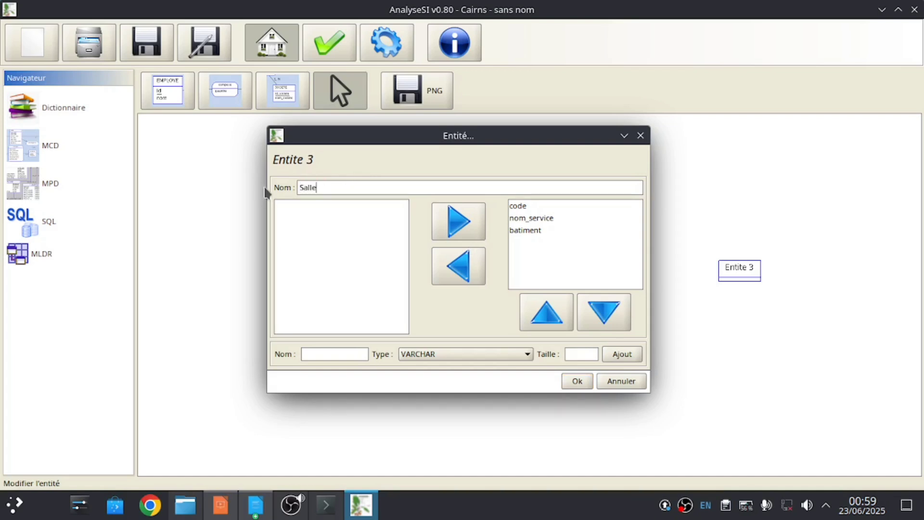
# Step: Add the attribute num_salle with type INT_AUTO_INCREMENT to the available attributes, checking the room slide for the required information
pyautogui.click(338, 356)
pyautogui.click(880, 11)
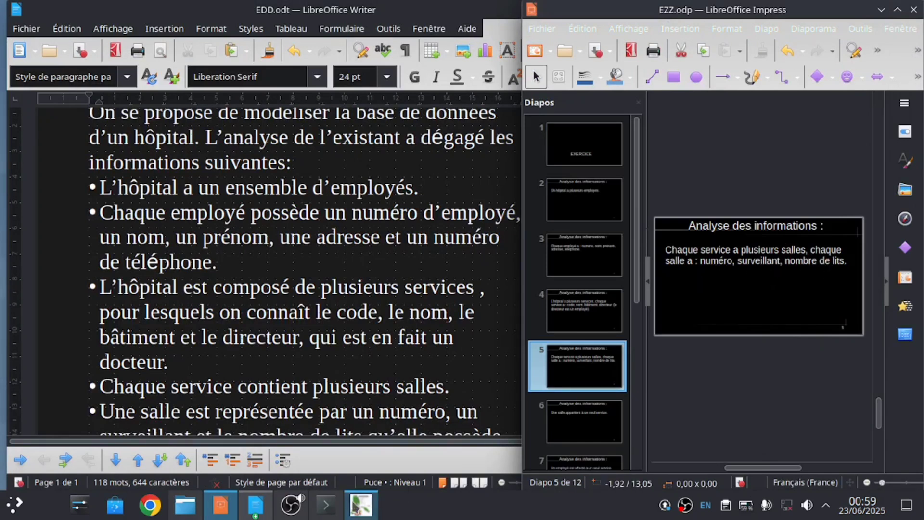
pyautogui.click(361, 504)
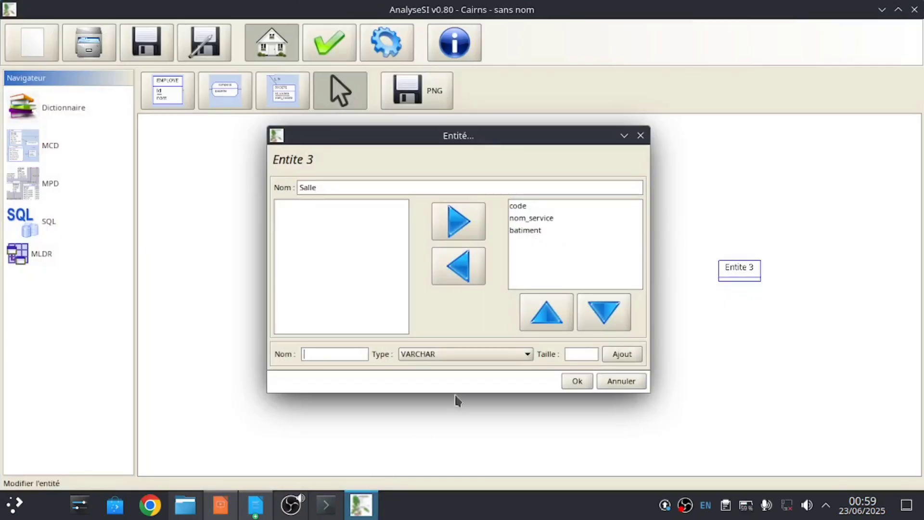
pyautogui.write('num_salle')
pyautogui.click(528, 356)
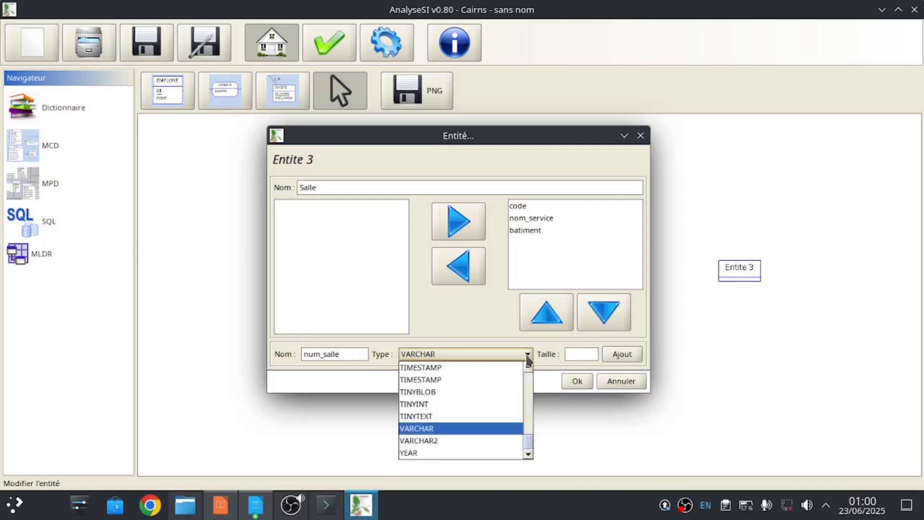
pyautogui.scroll(4, 464, 408)
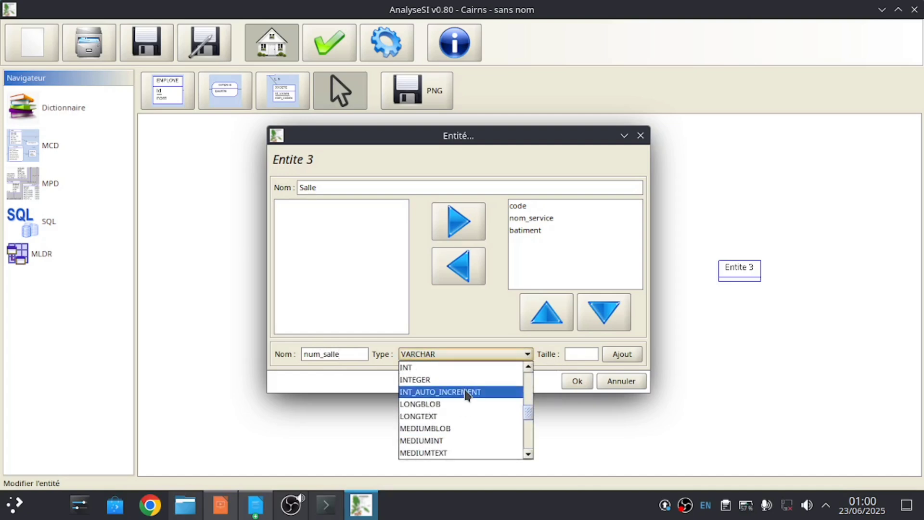
pyautogui.click(466, 392)
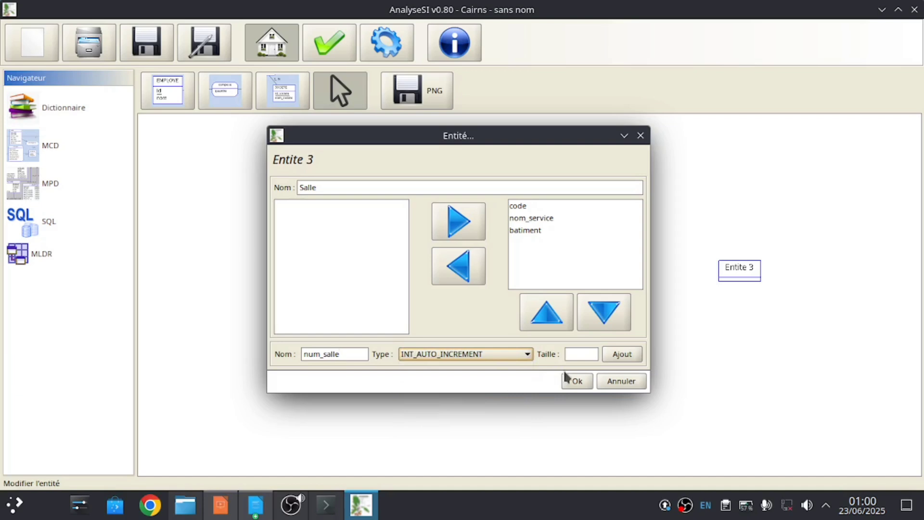
pyautogui.click(620, 356)
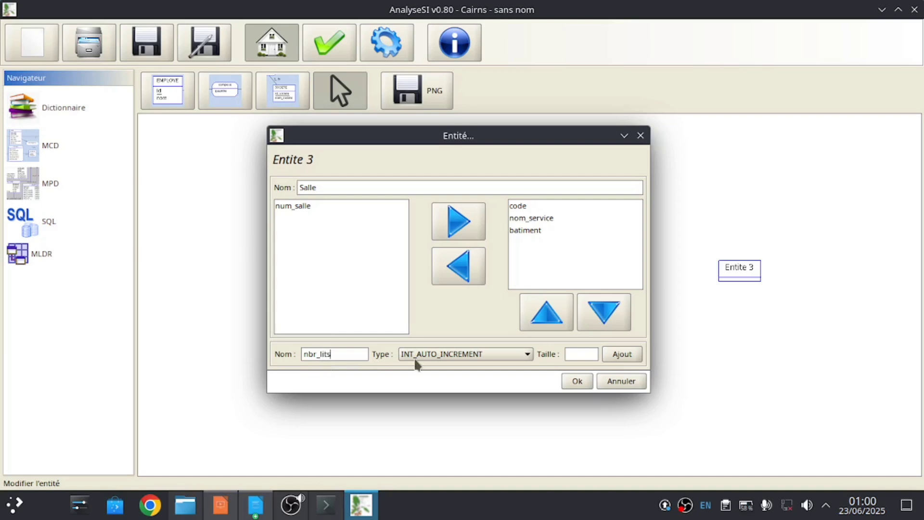
# Step: Add the attribute nbr_lits with type INTEGER to the available attributes
pyautogui.click(527, 357)
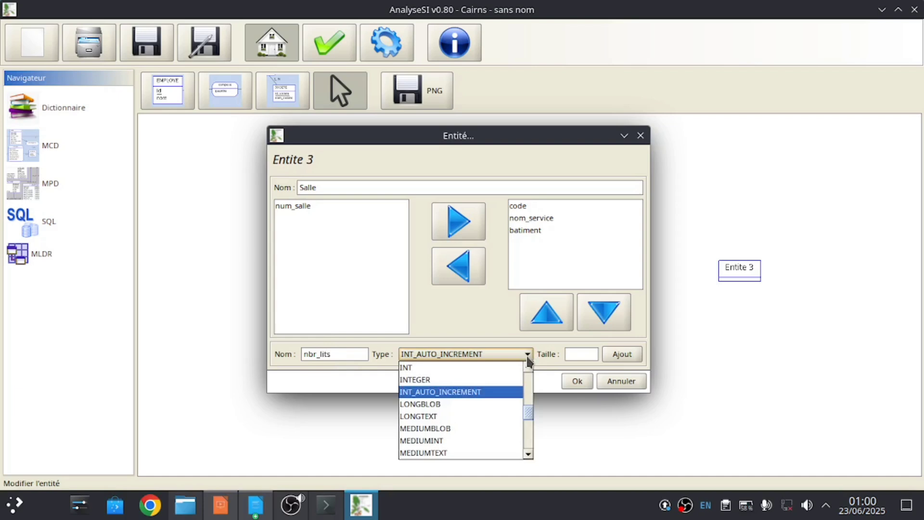
pyautogui.click(438, 382)
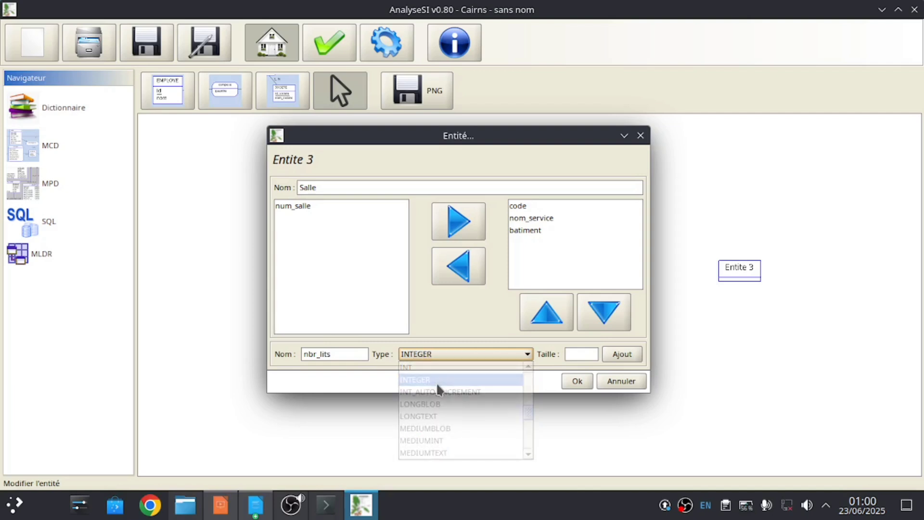
pyautogui.click(621, 358)
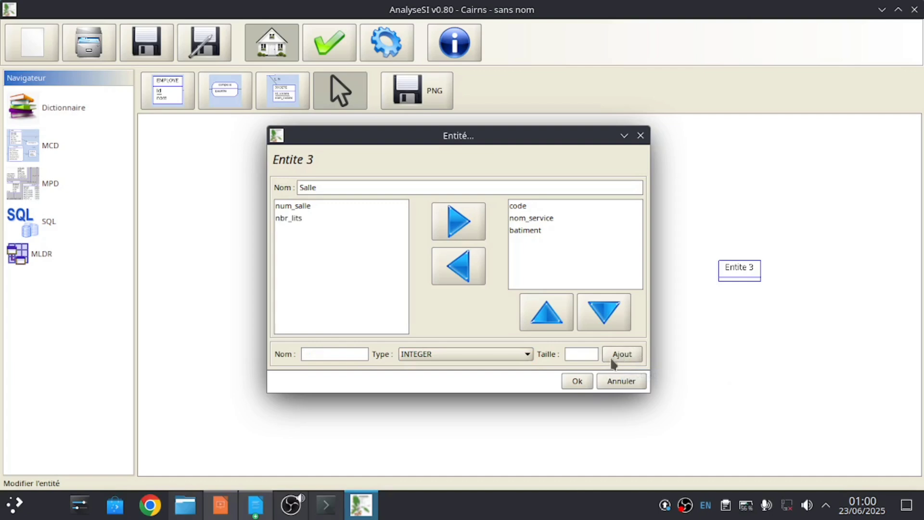
# Step: Assign num_salle and then nbr_lits to the Salle entity and confirm the entity
pyautogui.click(333, 205)
pyautogui.click(459, 219)
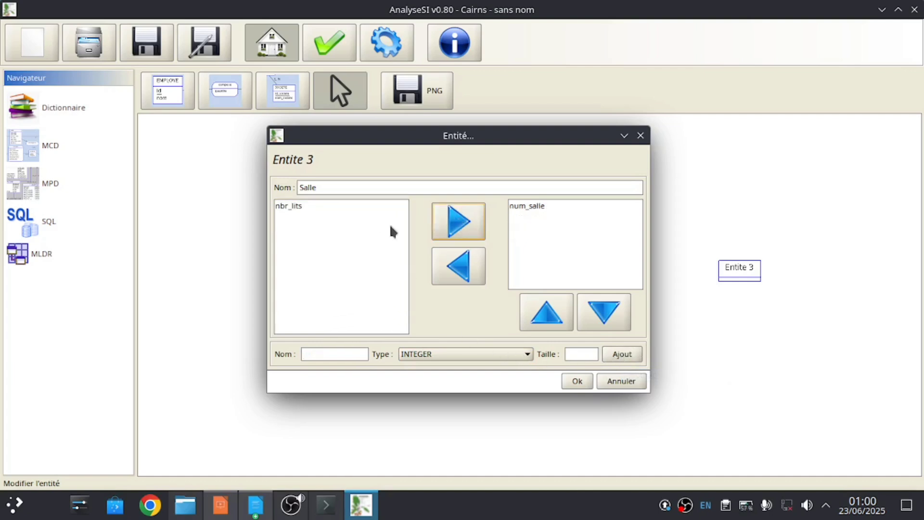
pyautogui.click(297, 205)
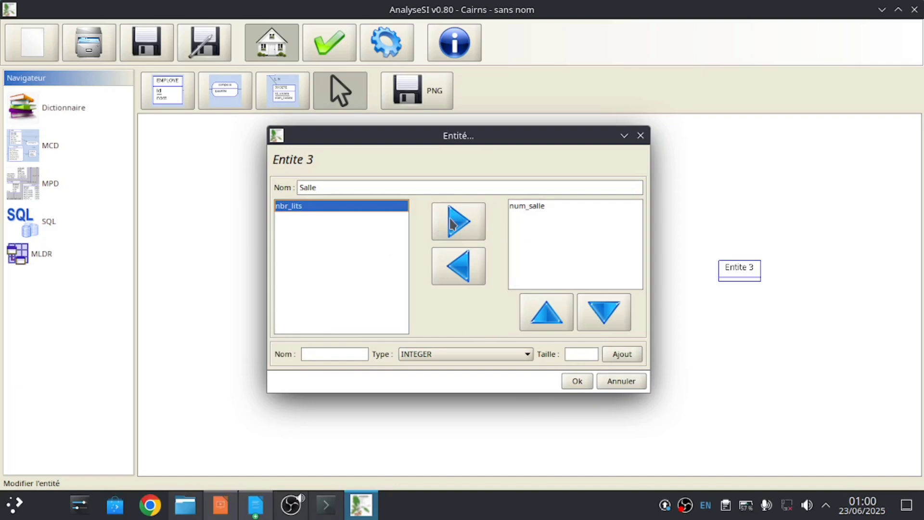
pyautogui.click(456, 220)
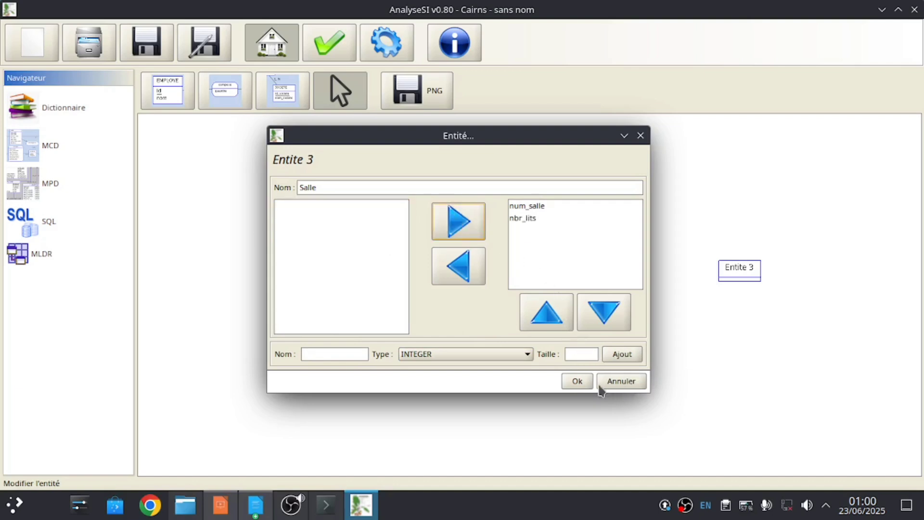
pyautogui.click(577, 382)
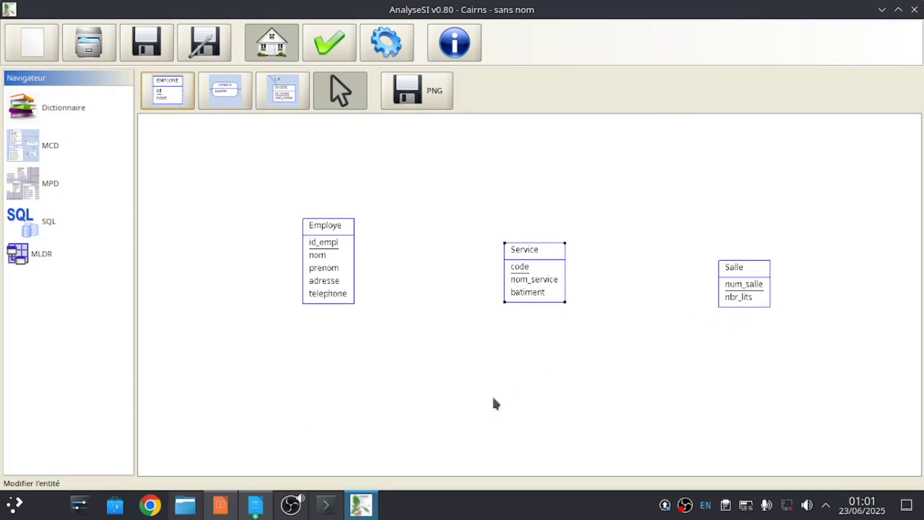
# Step: Switch to the Impress presentation and review the analysis slides on how employees, services and rooms relate, ending on slide 11
pyautogui.click(883, 11)
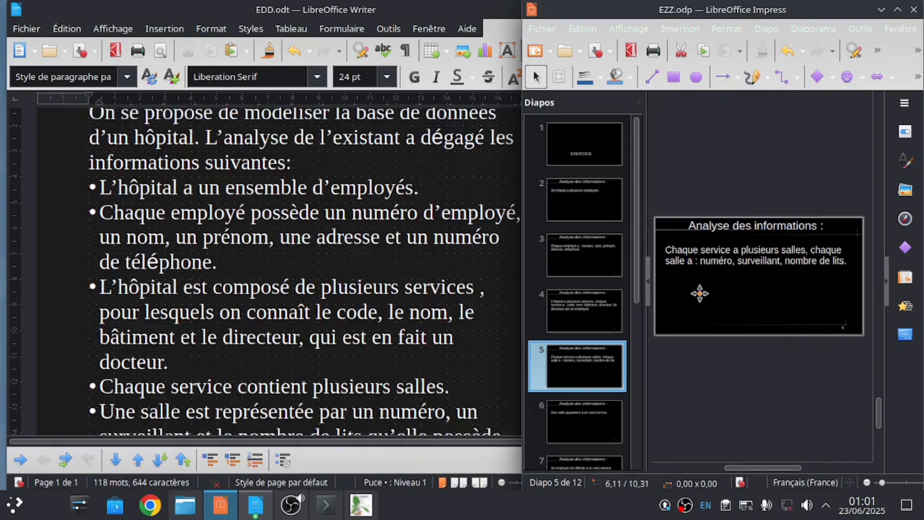
pyautogui.scroll(-3, 601, 317)
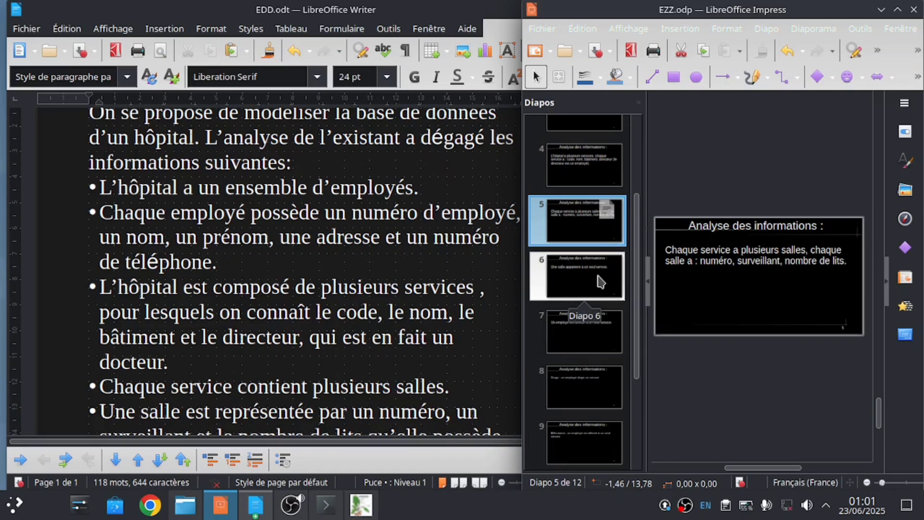
pyautogui.click(582, 288)
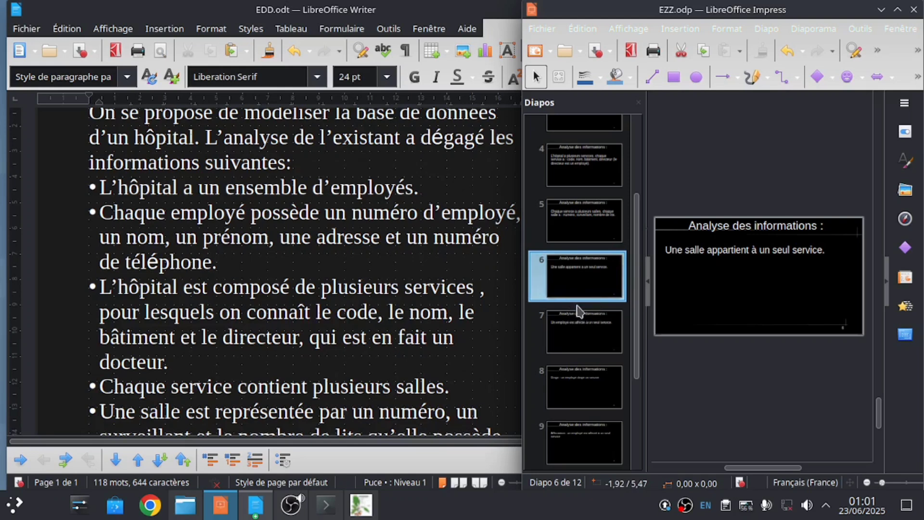
pyautogui.scroll(-3, 580, 311)
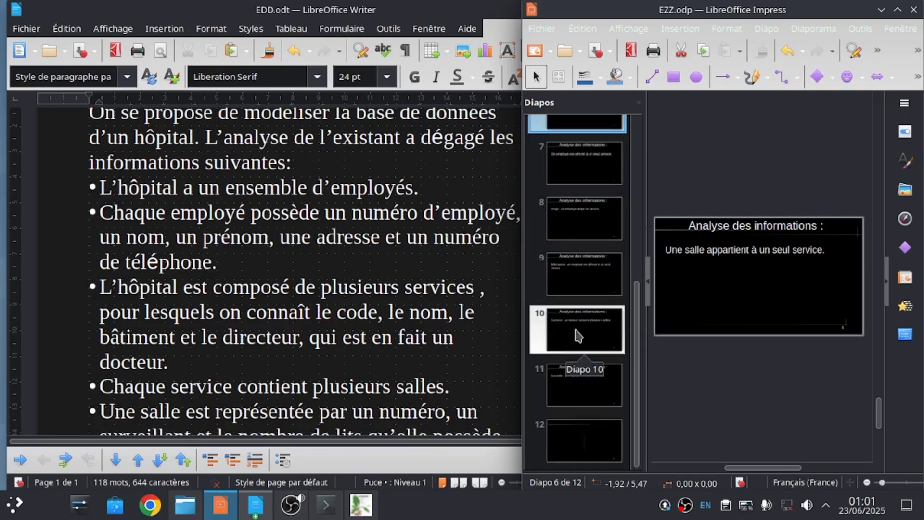
pyautogui.click(579, 335)
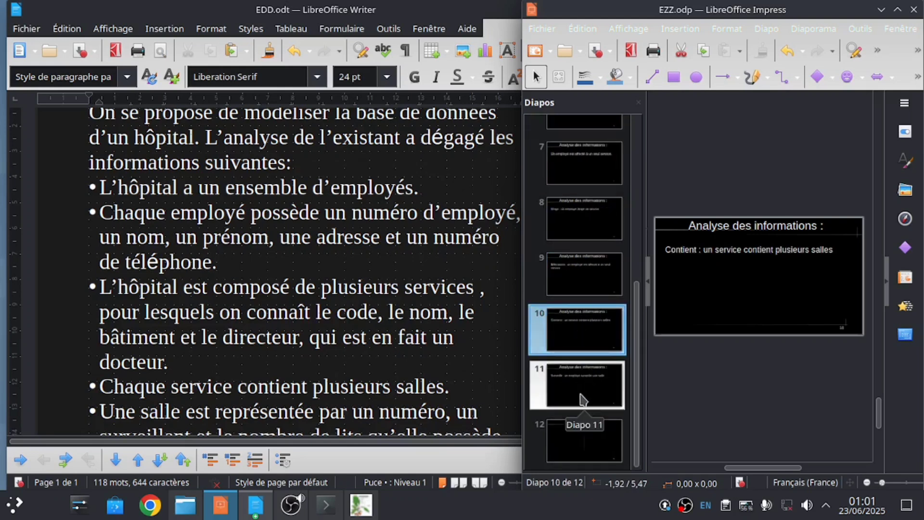
pyautogui.click(578, 278)
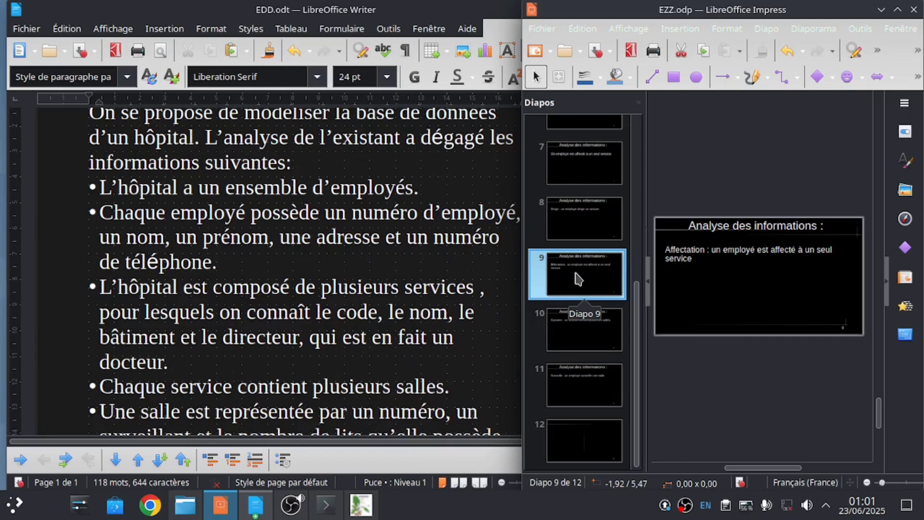
pyautogui.click(579, 223)
pyautogui.click(583, 376)
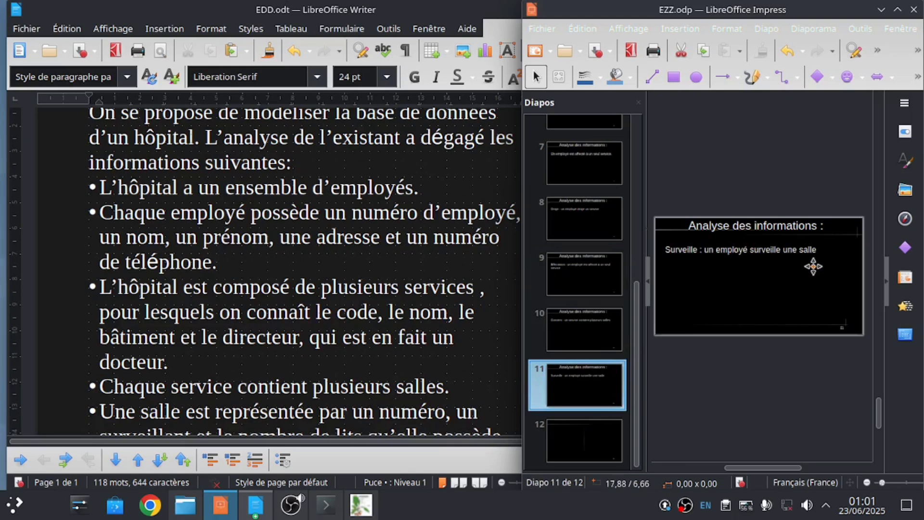
# Step: Read the rest of the hospital exercise statement down to its questions, then return to the AnalyseSI diagram
pyautogui.scroll(-3, 368, 303)
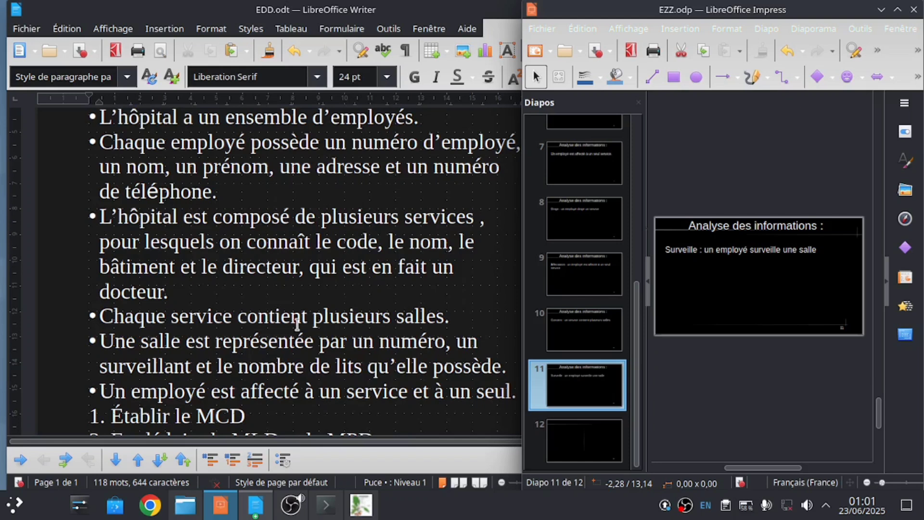
pyautogui.scroll(-4, 297, 324)
pyautogui.scroll(1, 297, 324)
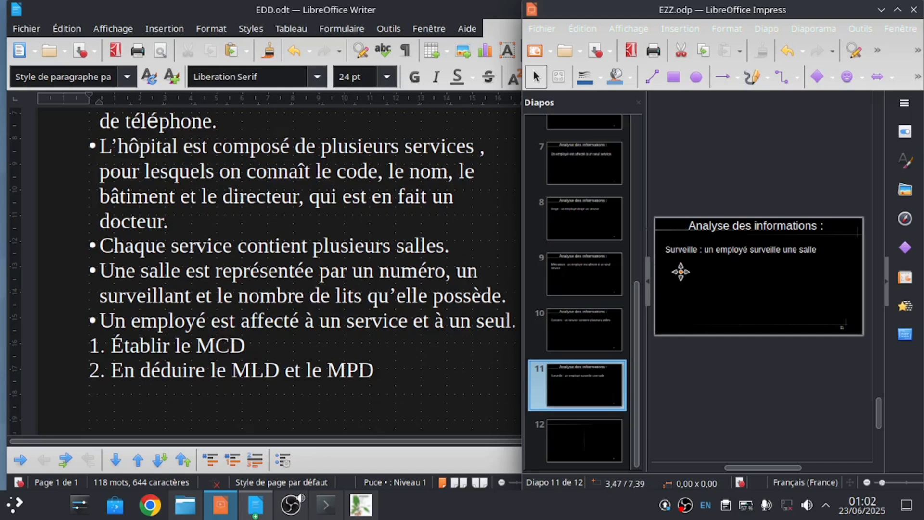
pyautogui.click(361, 505)
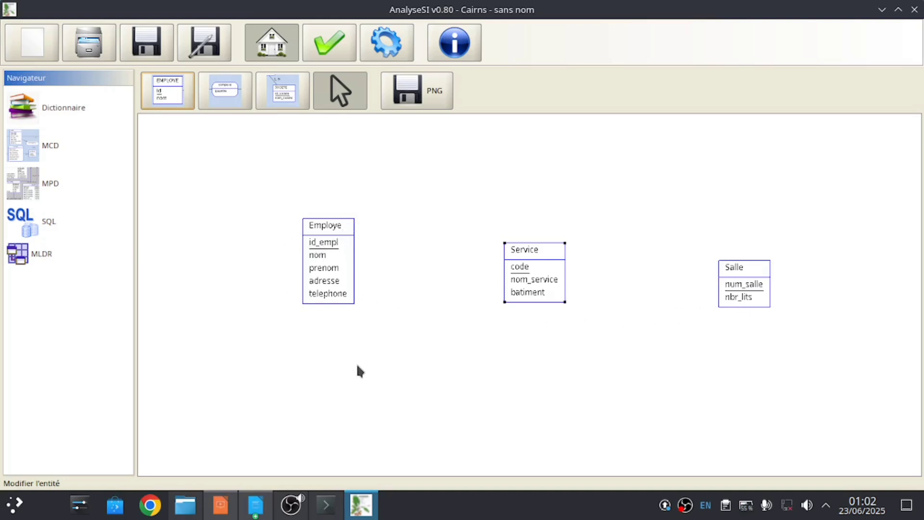
# Step: Switch back to the Impress presentation and display slide 4 about the hospital's services and their director
pyautogui.click(882, 10)
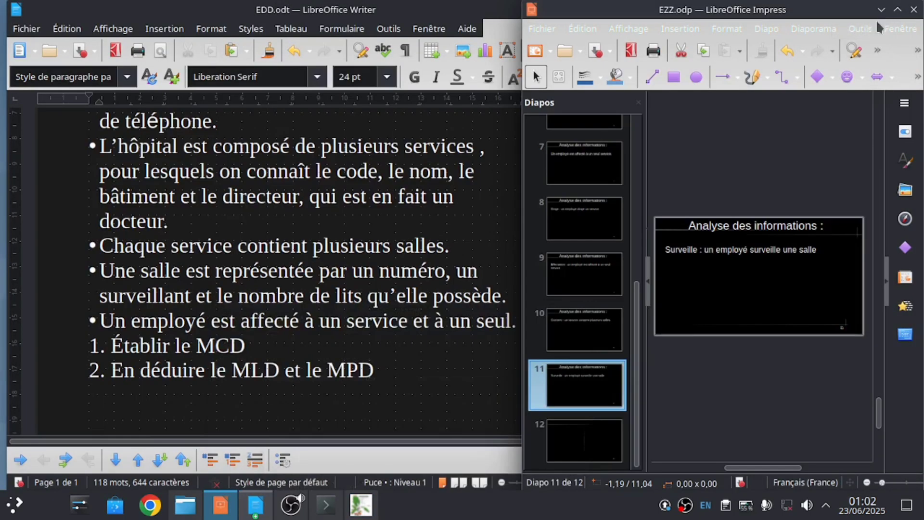
pyautogui.scroll(2, 591, 221)
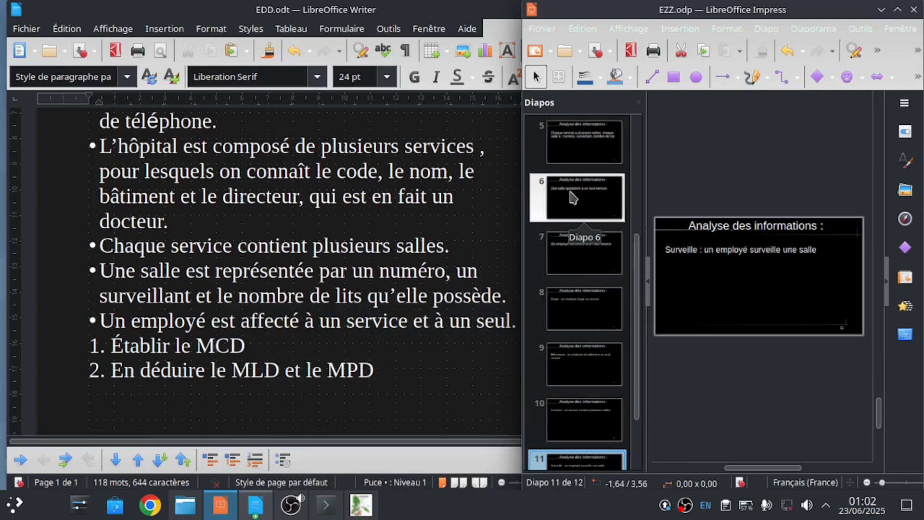
pyautogui.scroll(2, 580, 150)
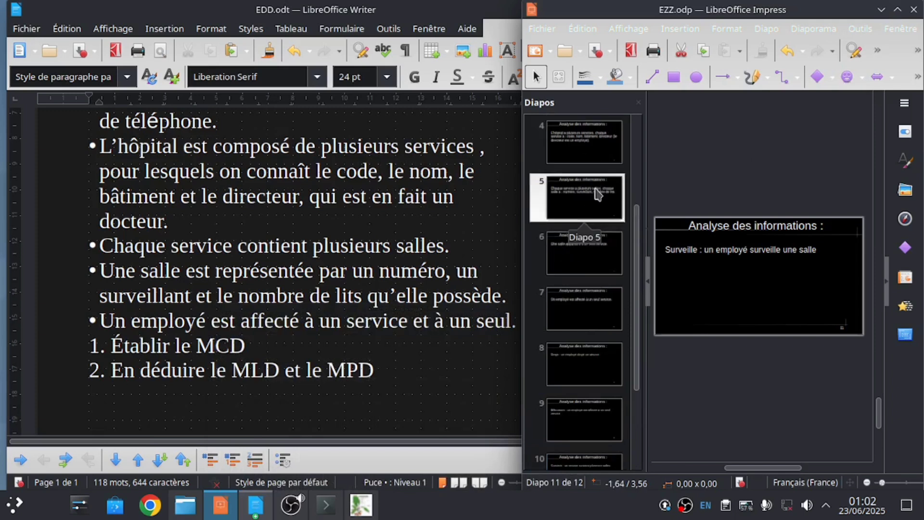
pyautogui.click(593, 204)
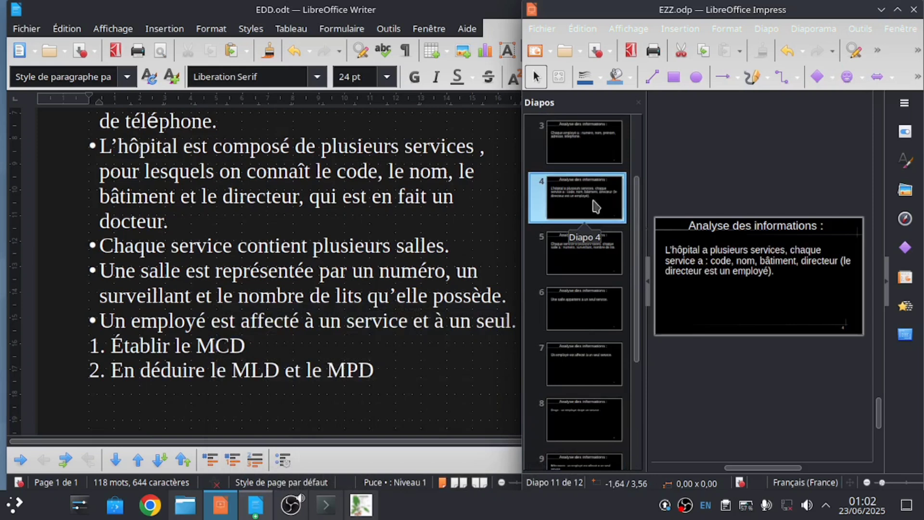
# Step: Review analysis slides 5 to 11 on rooms, employee assignment and the Dirige, Affectation, Contient and Surveille relations against the exercise statement
pyautogui.click(586, 271)
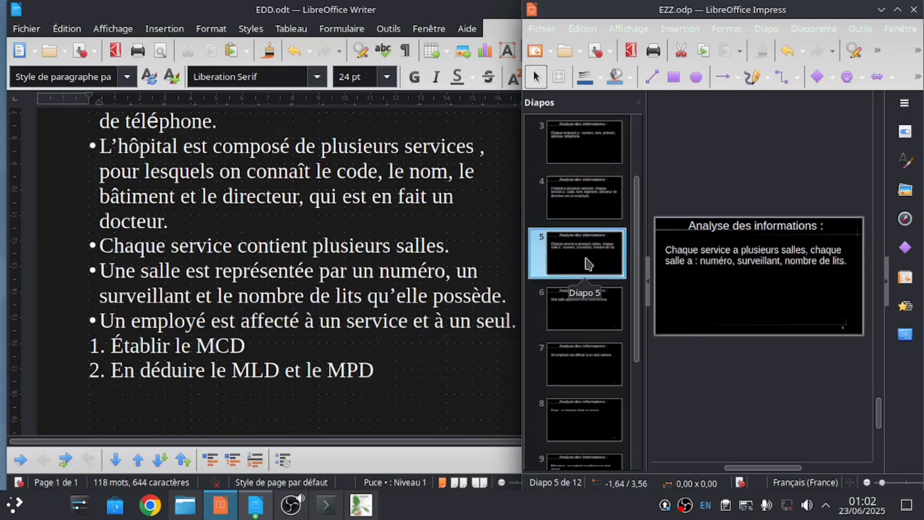
pyautogui.click(576, 310)
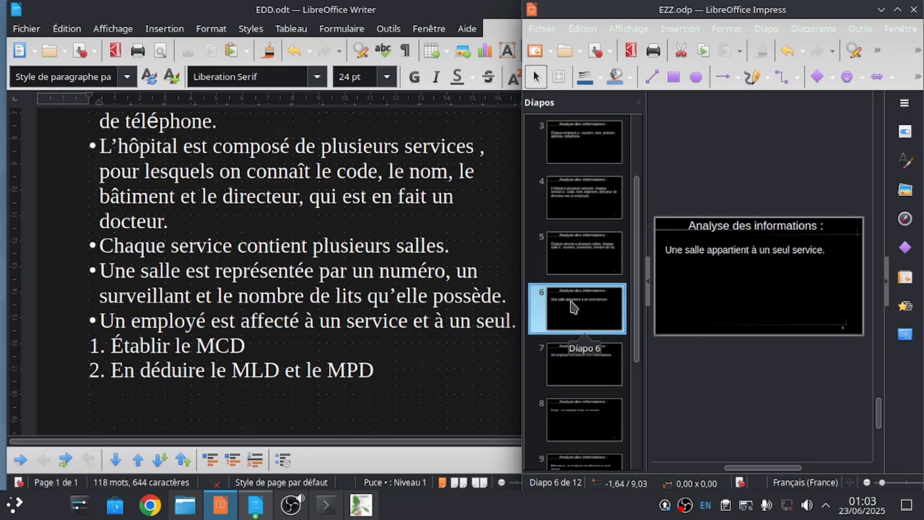
pyautogui.click(578, 359)
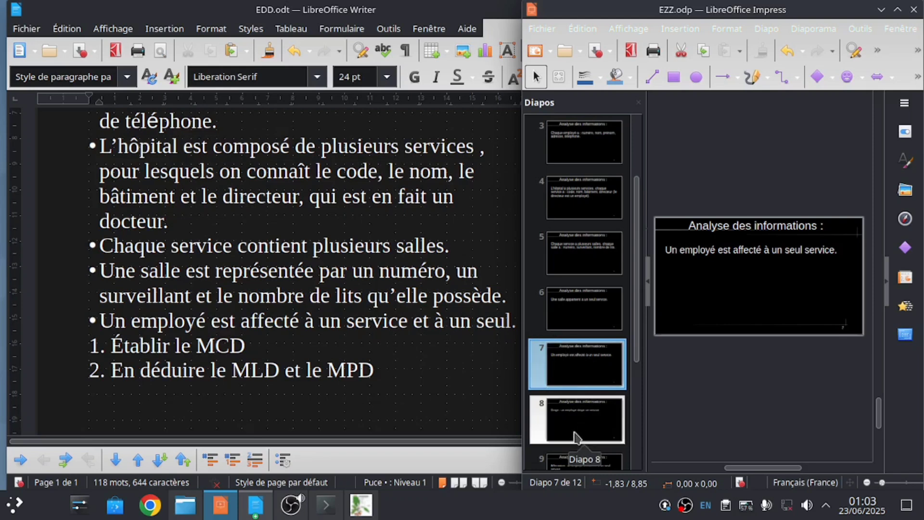
pyautogui.click(580, 413)
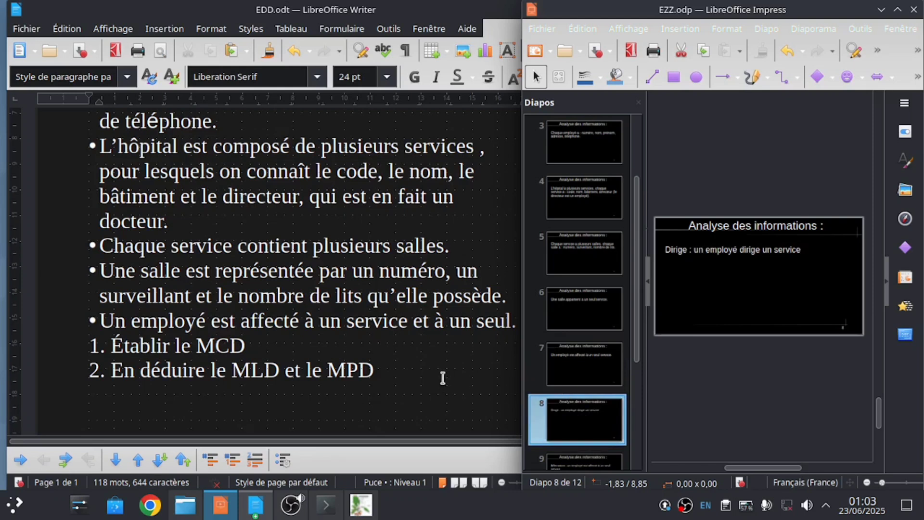
pyautogui.scroll(1, 345, 315)
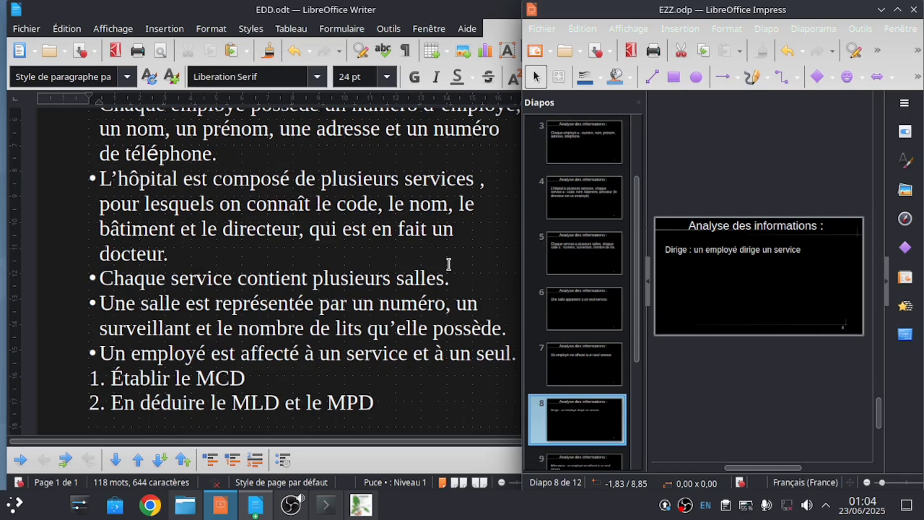
pyautogui.scroll(-3, 601, 327)
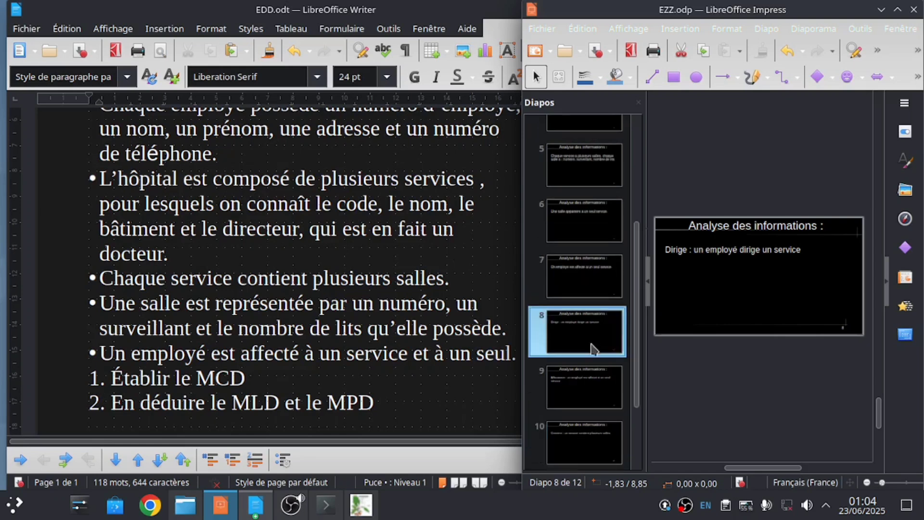
pyautogui.click(581, 394)
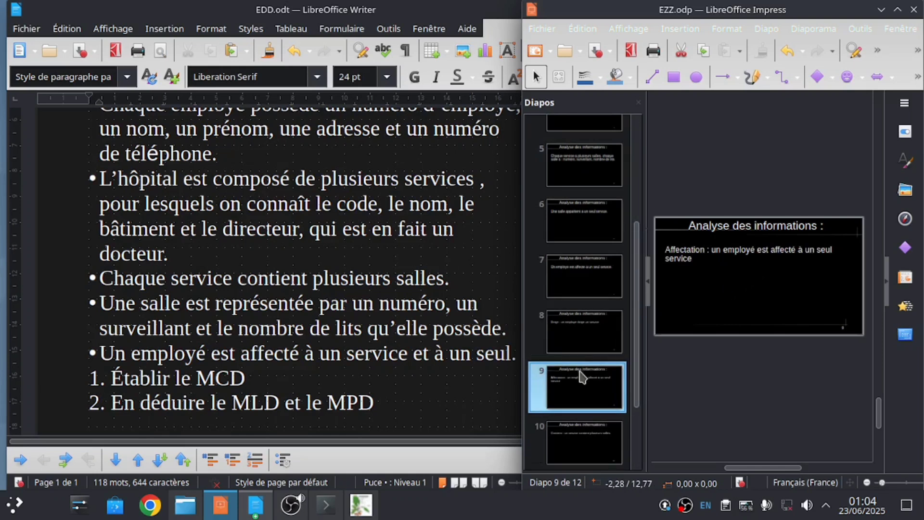
pyautogui.click(576, 436)
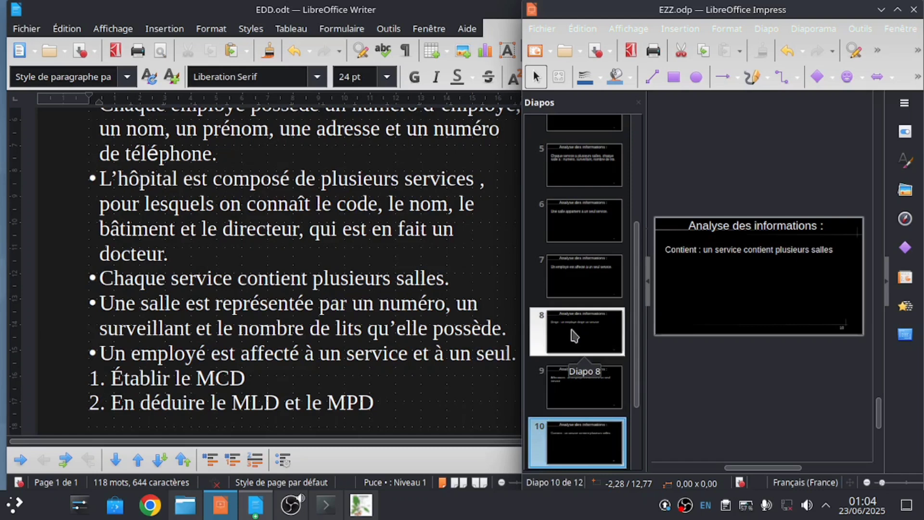
pyautogui.scroll(-2, 574, 335)
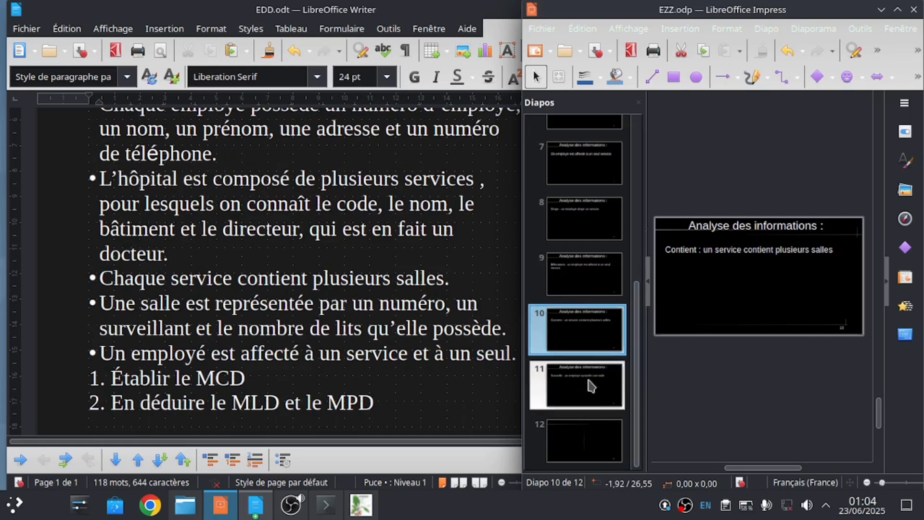
pyautogui.click(592, 386)
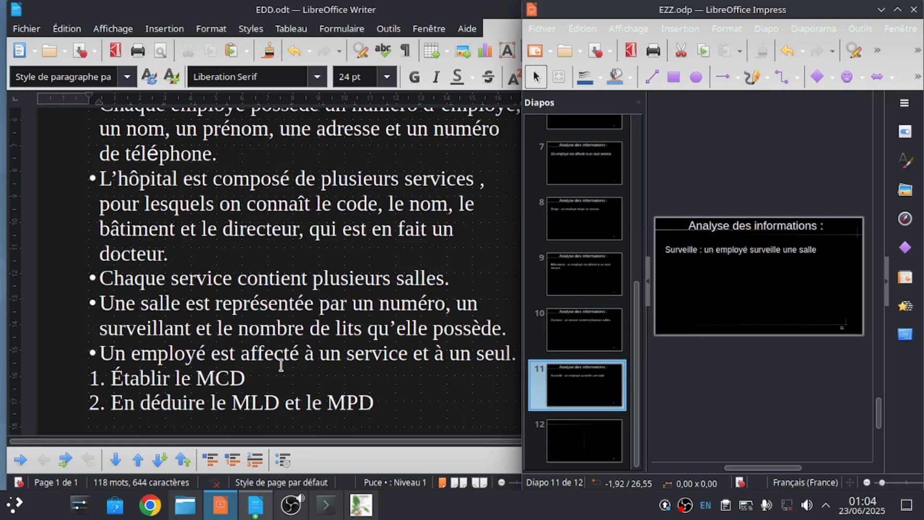
# Step: Switch to AnalyseSI and add one association between Employe and Service and another between Service and Salle
pyautogui.click(361, 504)
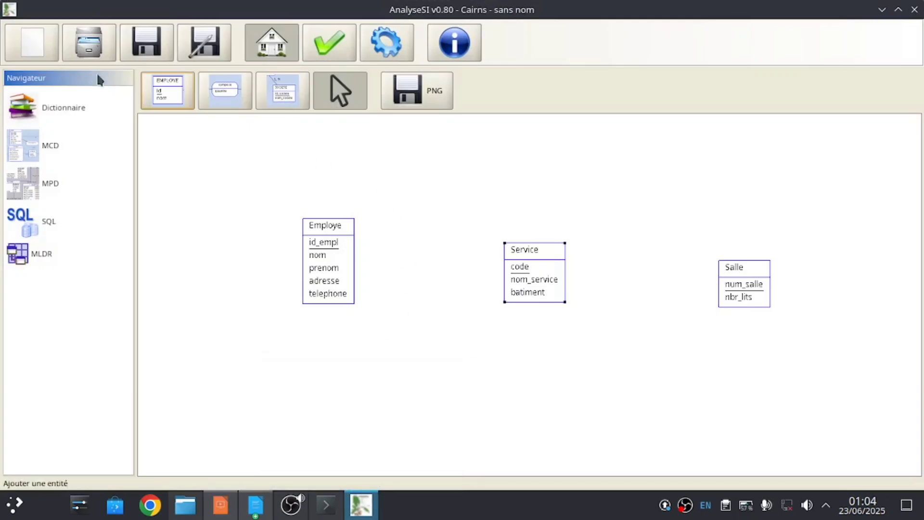
pyautogui.click(337, 99)
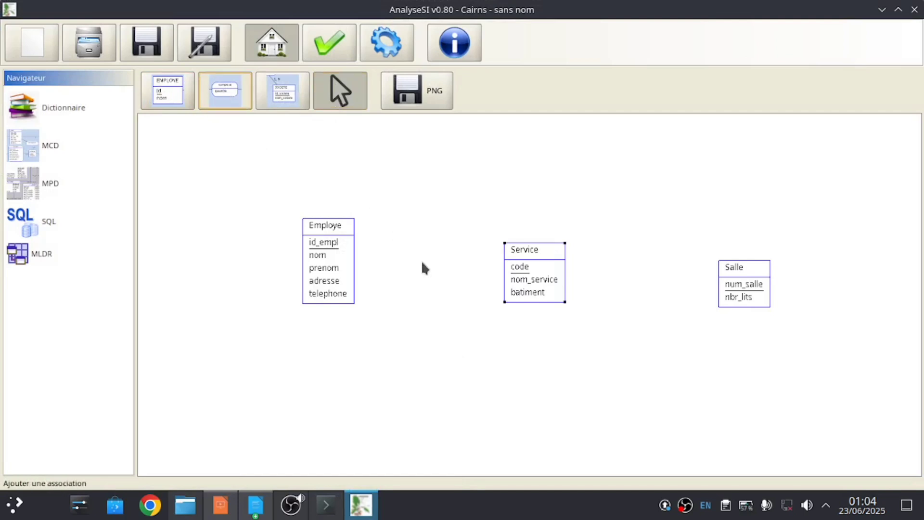
pyautogui.click(227, 91)
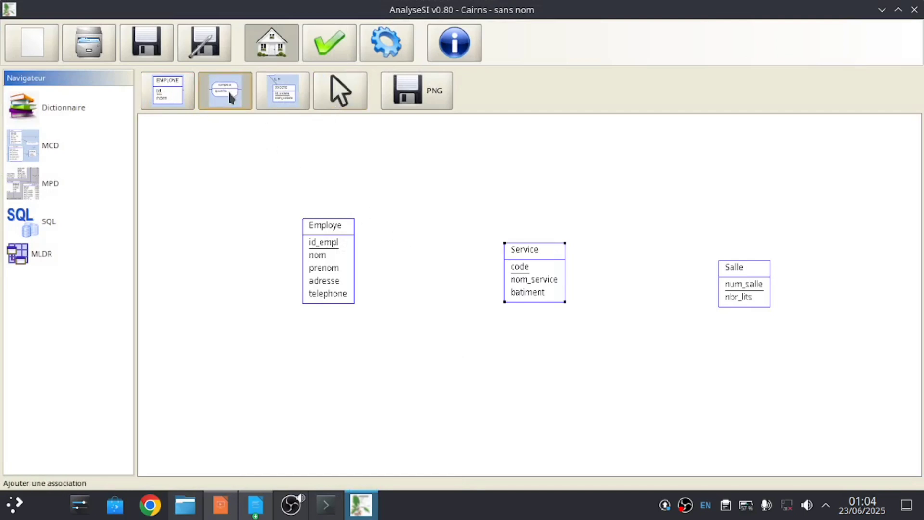
pyautogui.click(408, 278)
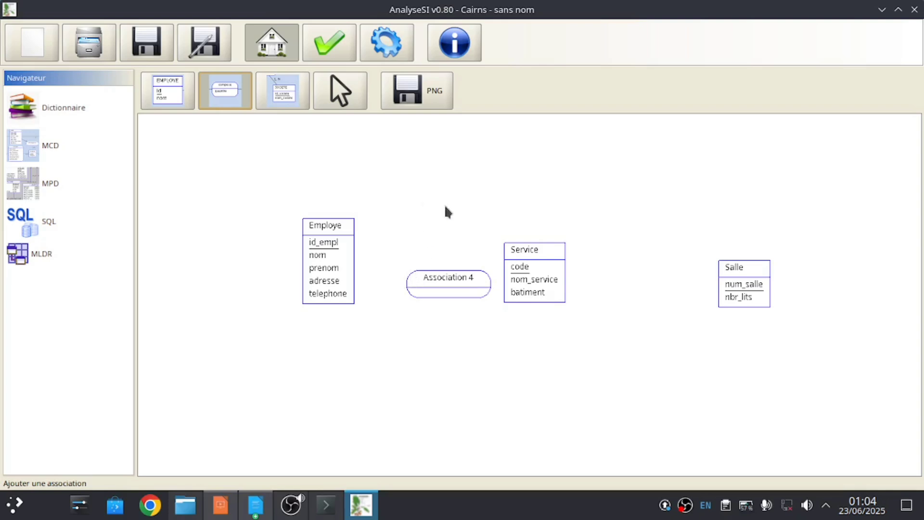
pyautogui.click(621, 274)
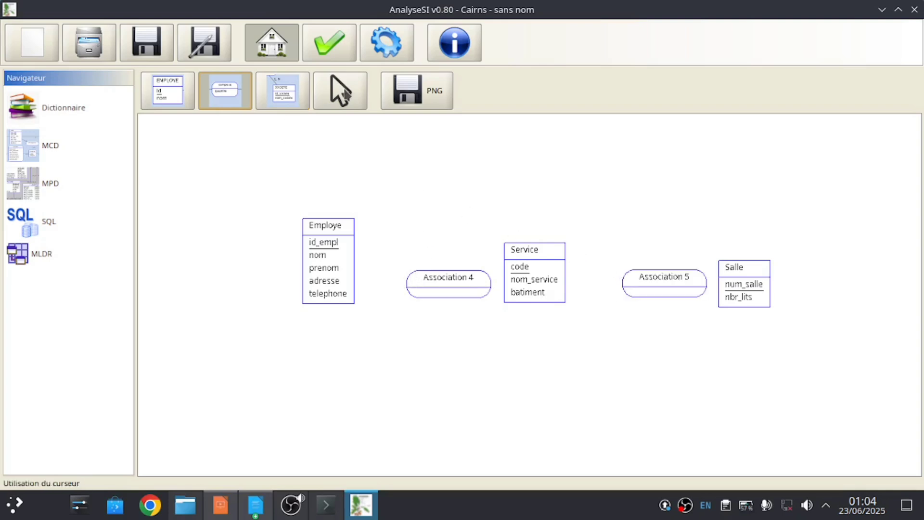
pyautogui.click(344, 95)
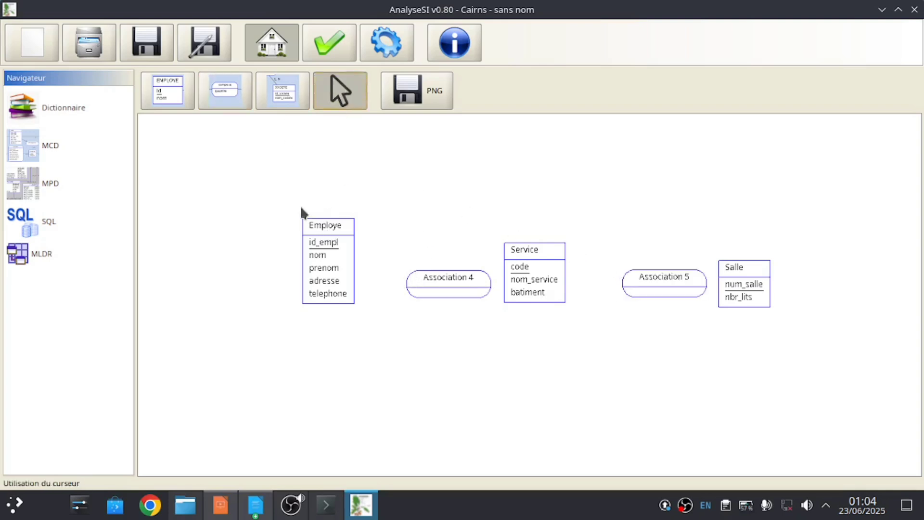
# Step: Link Employe and Service to the association between them, and Service and Salle to the second association
pyautogui.click(277, 91)
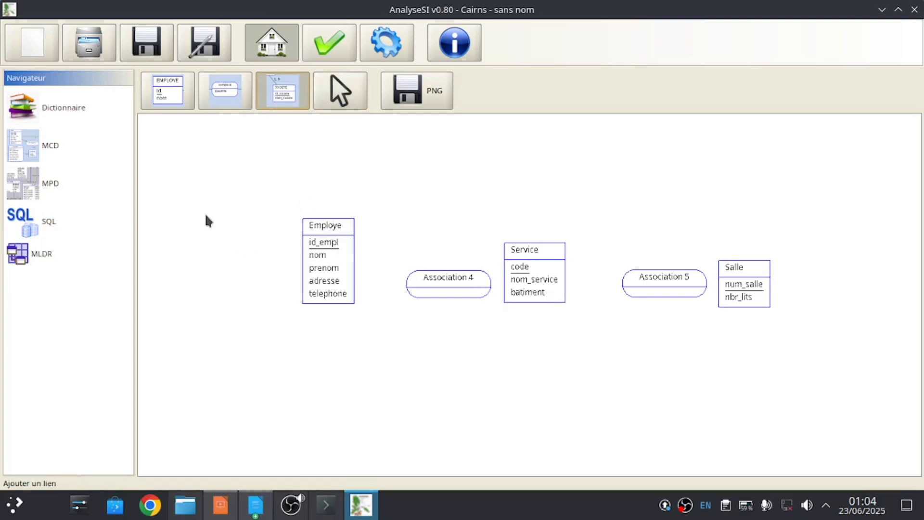
pyautogui.moveTo(339, 243); pyautogui.dragTo(461, 288)
pyautogui.moveTo(468, 279); pyautogui.dragTo(566, 256)
pyautogui.moveTo(468, 281); pyautogui.dragTo(757, 289)
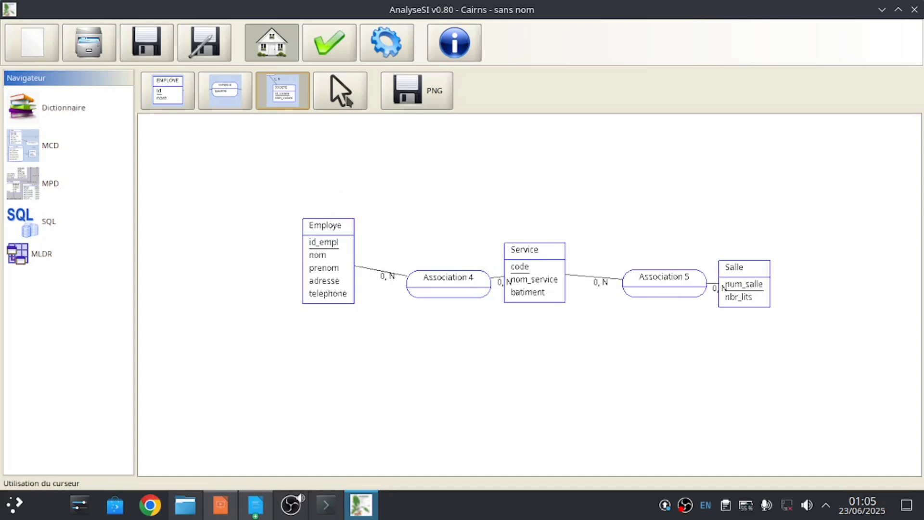
# Step: Rearrange the three entities and both associations into one evenly spaced horizontal row, with Employe and Salle at the outer ends
pyautogui.click(339, 92)
pyautogui.moveTo(332, 229); pyautogui.dragTo(230, 198)
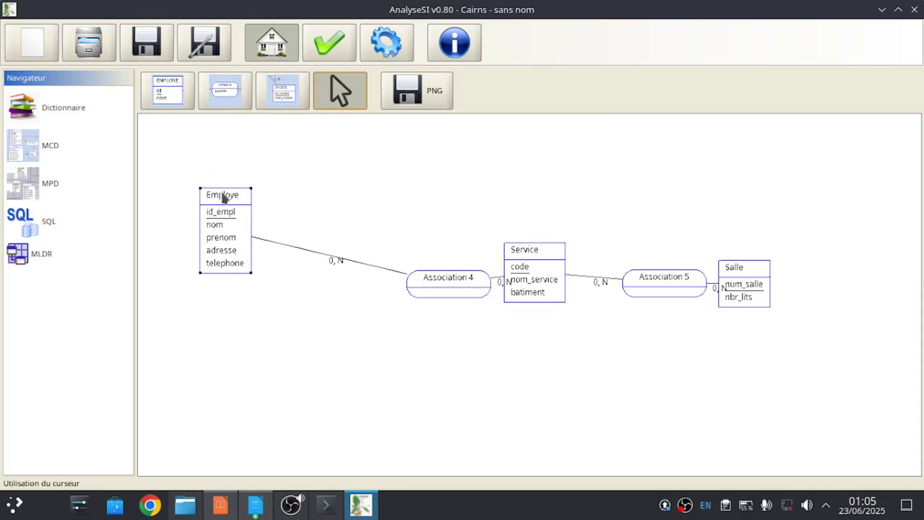
pyautogui.moveTo(466, 282); pyautogui.dragTo(373, 227)
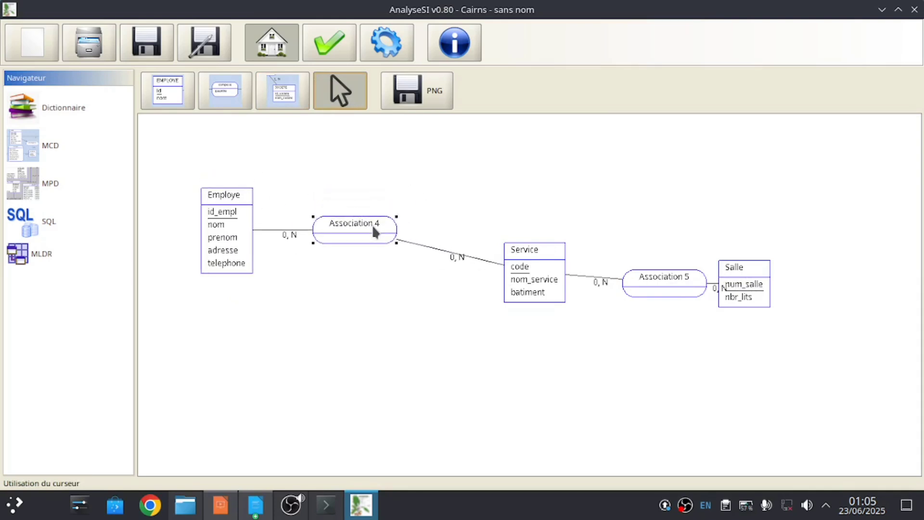
pyautogui.moveTo(536, 248); pyautogui.dragTo(531, 205)
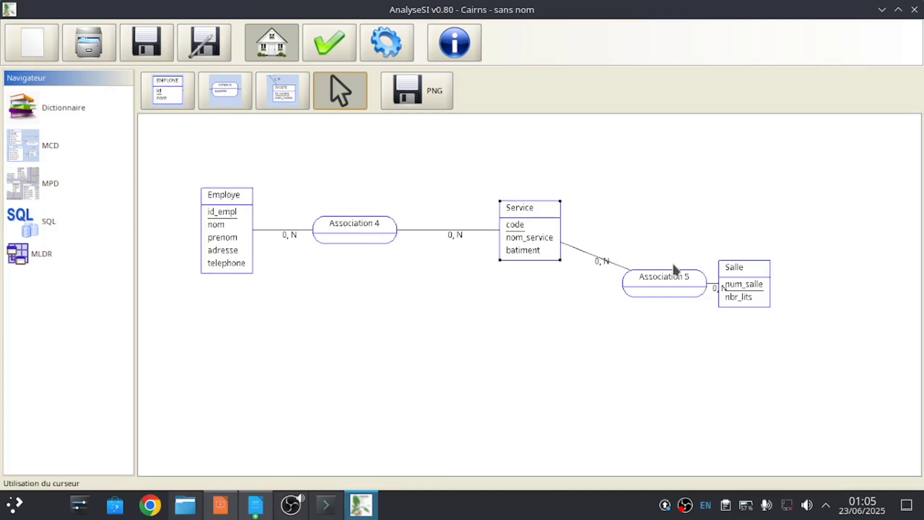
pyautogui.moveTo(665, 274); pyautogui.dragTo(650, 221)
pyautogui.moveTo(743, 268); pyautogui.dragTo(785, 212)
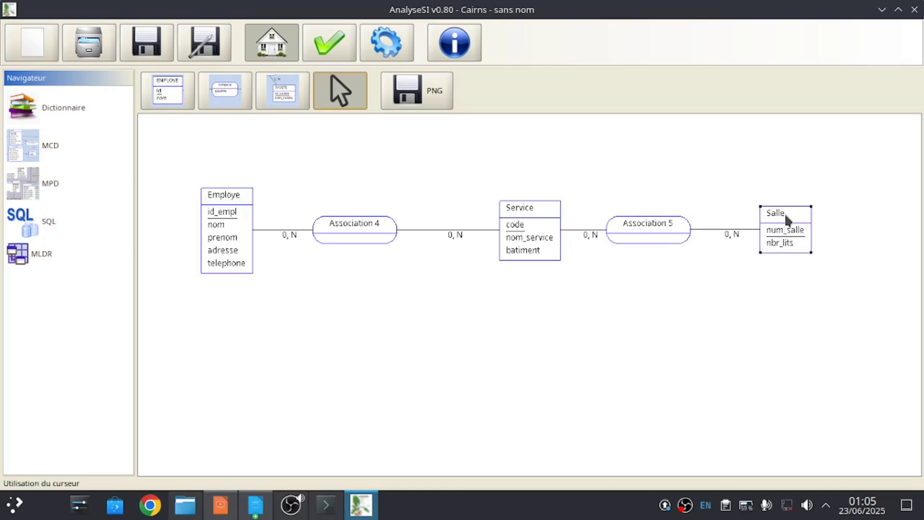